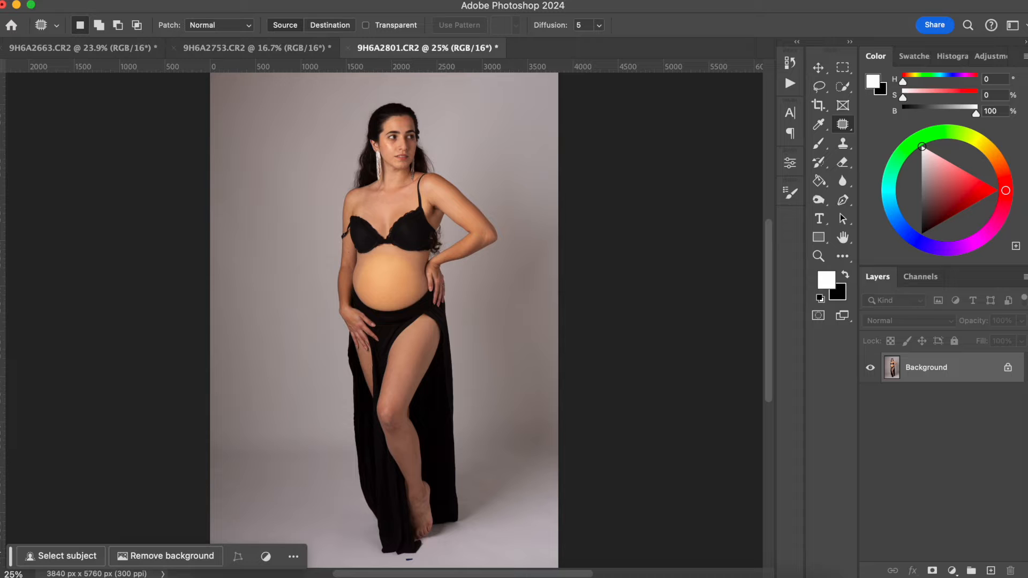
Step: Sample her natural skin tone and brush it over the belly on a new empty layer
click(818, 143)
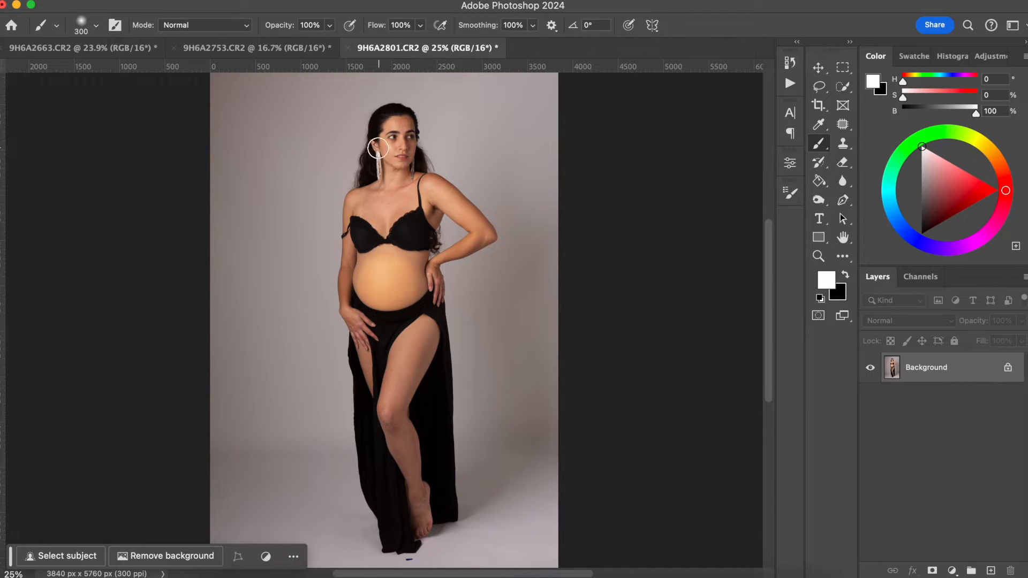
alt+click(407, 193)
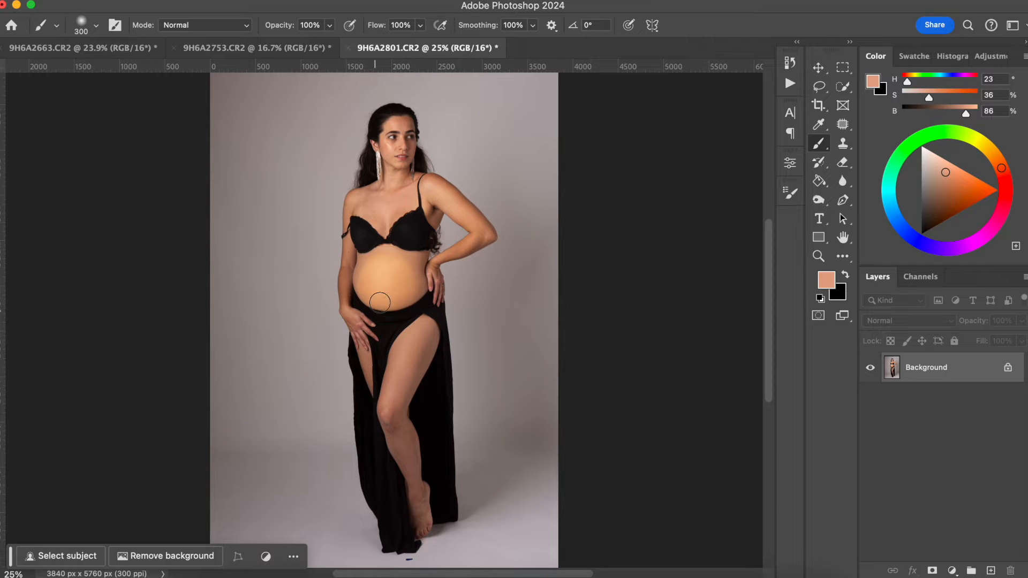
click(990, 571)
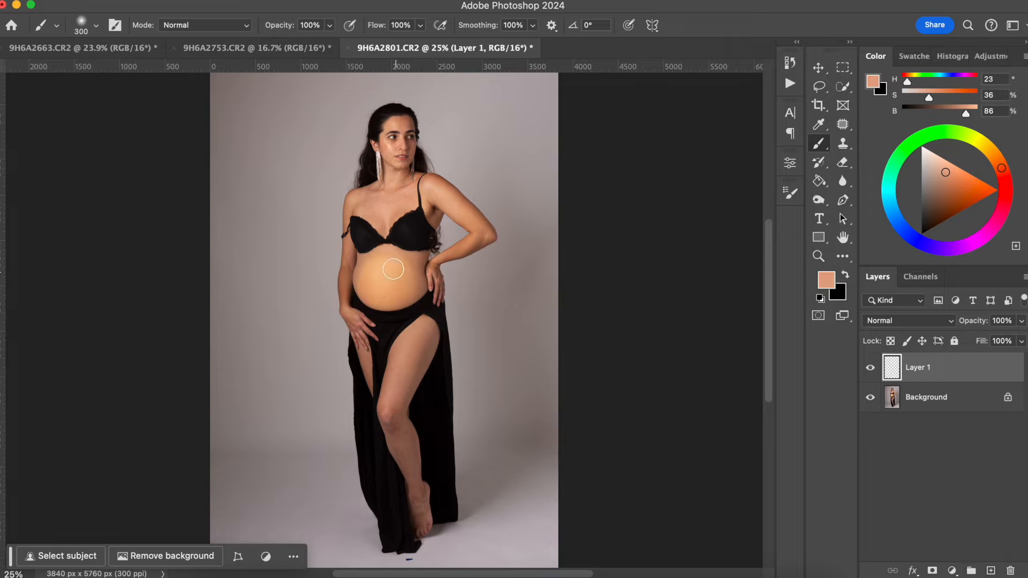
drag(369, 268, 416, 244)
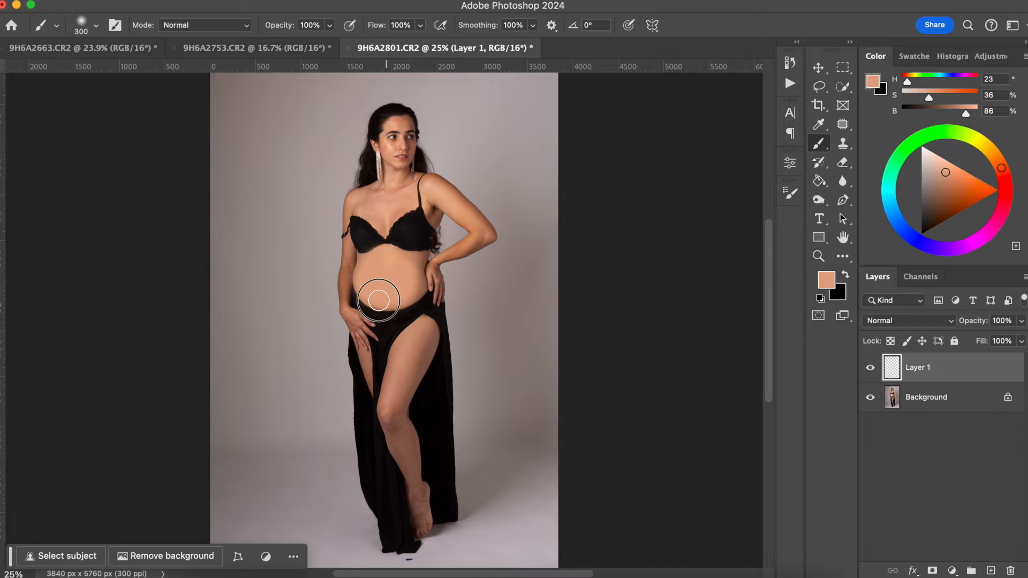
Step: Set the paint layer to Color blend mode, compare it on and off, then delete it
click(892, 320)
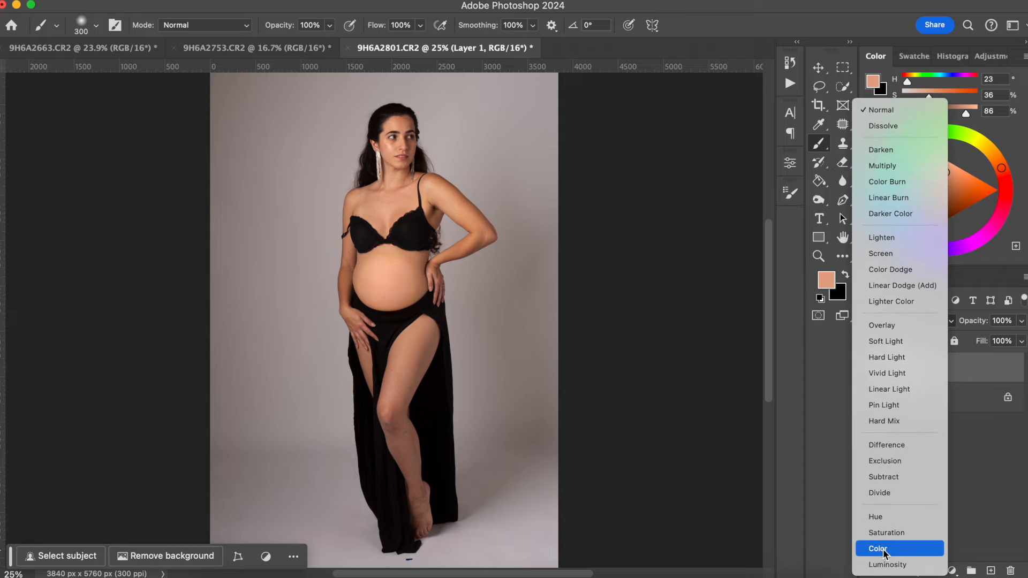
click(880, 546)
click(870, 366)
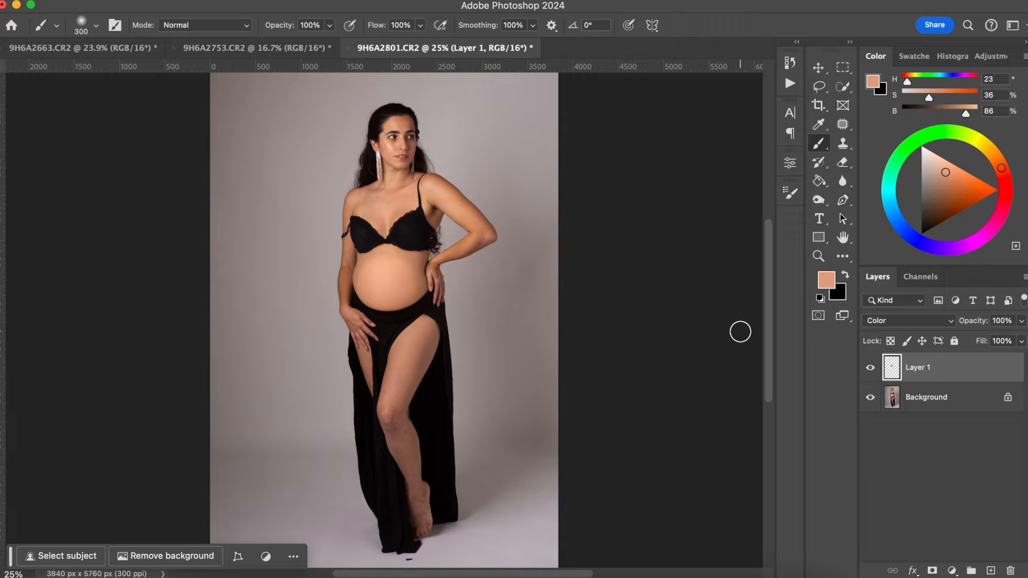
drag(954, 365, 1015, 572)
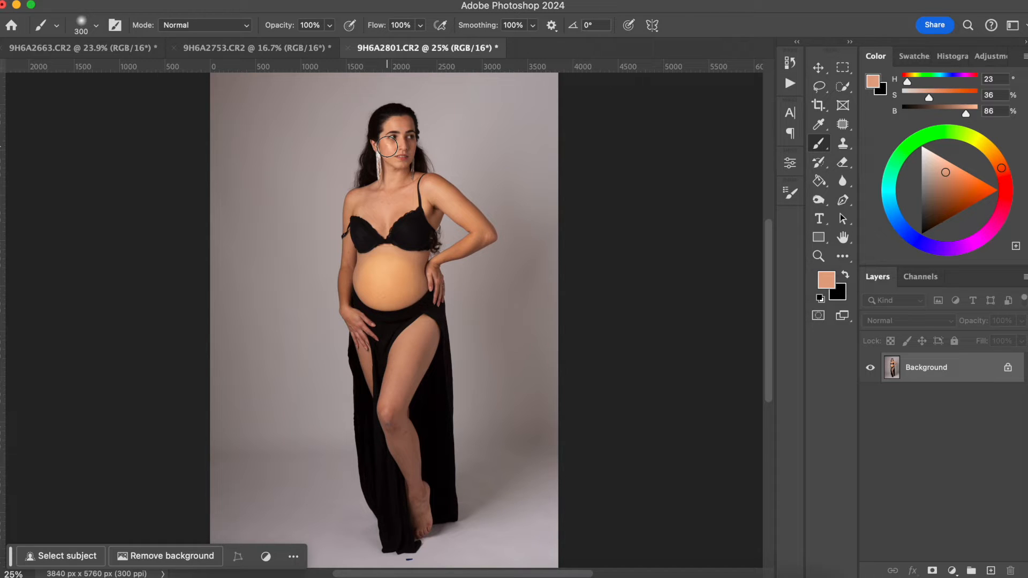
Step: Zoom in to inspect the belly with the Move tool, then fit the photo on screen
key(ctrl+plus)
key(ctrl+plus)
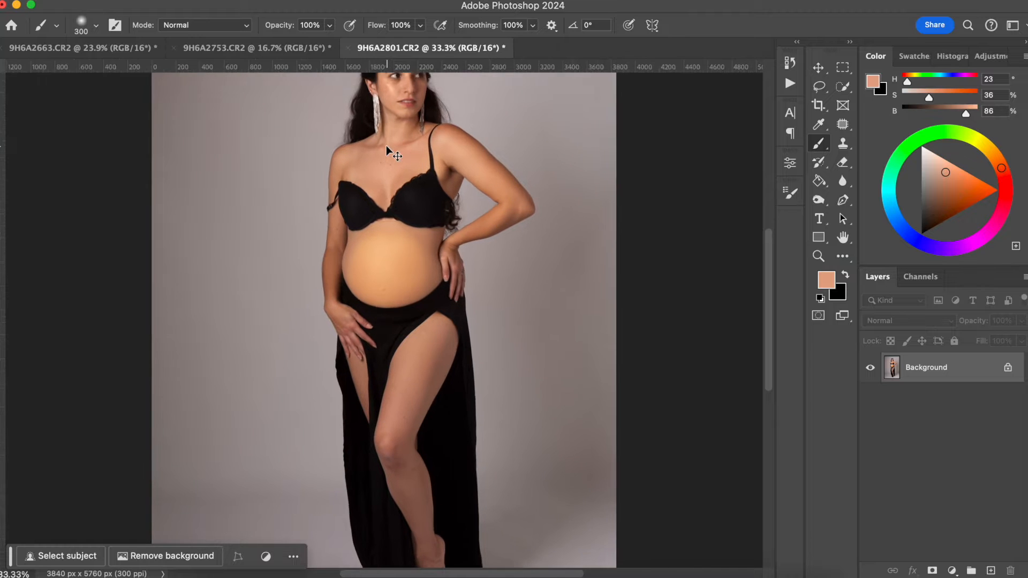
key(ctrl+plus)
scroll(379, 241, up, 3)
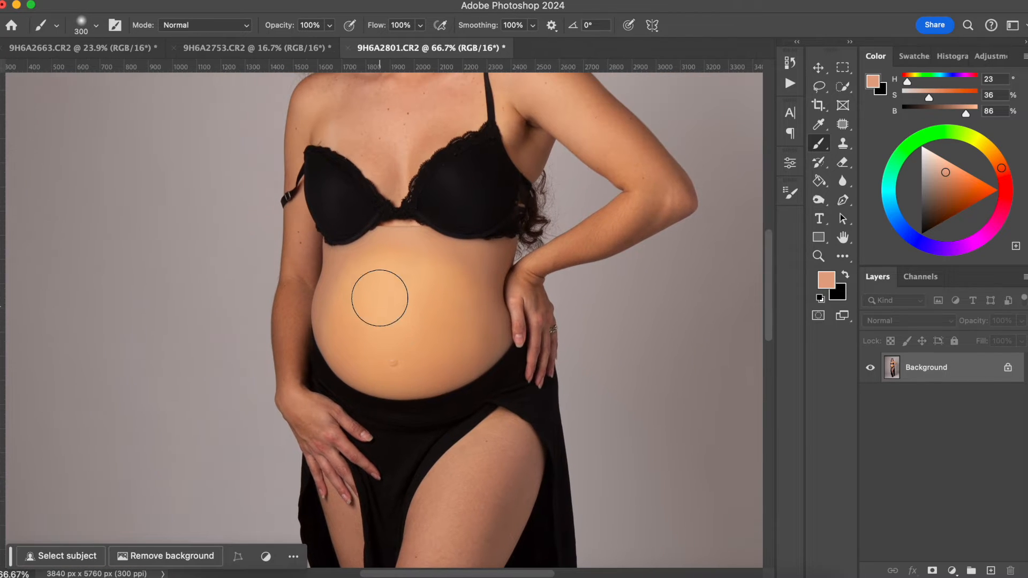
key(ctrl+plus)
key(ctrl+plus)
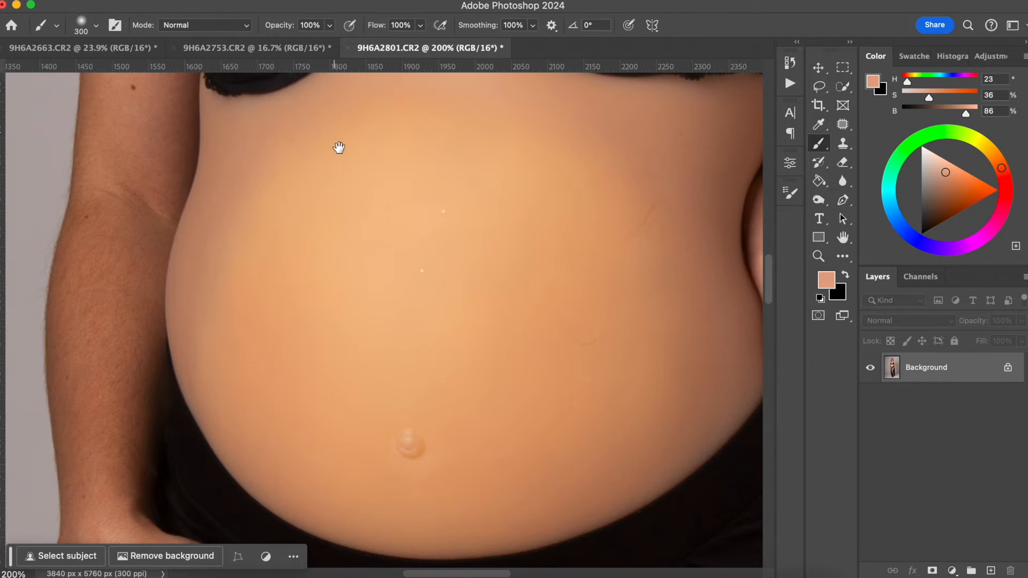
scroll(337, 147, up, 3)
scroll(317, 337, up, 1)
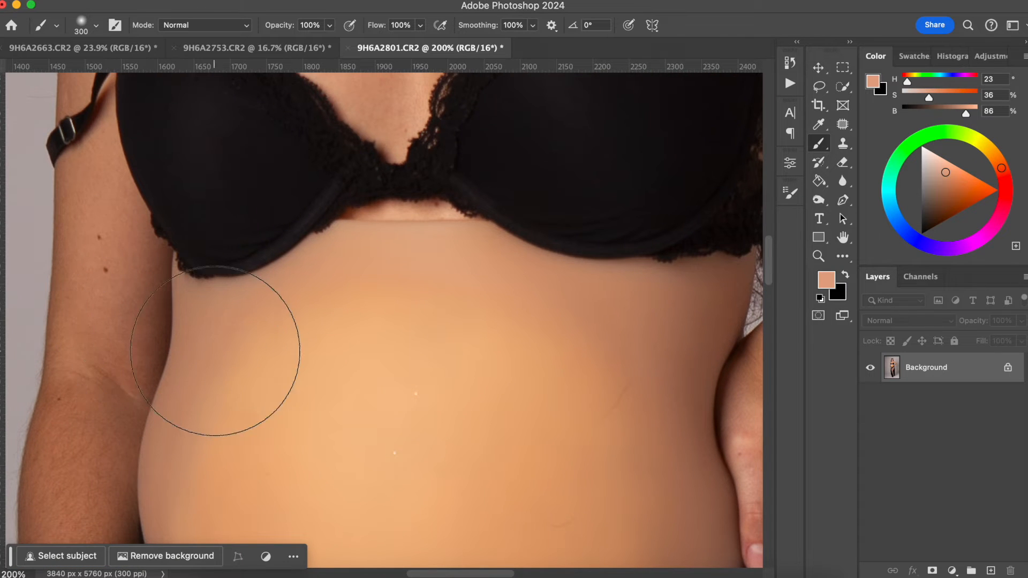
scroll(340, 386, down, 3)
scroll(413, 374, down, 2)
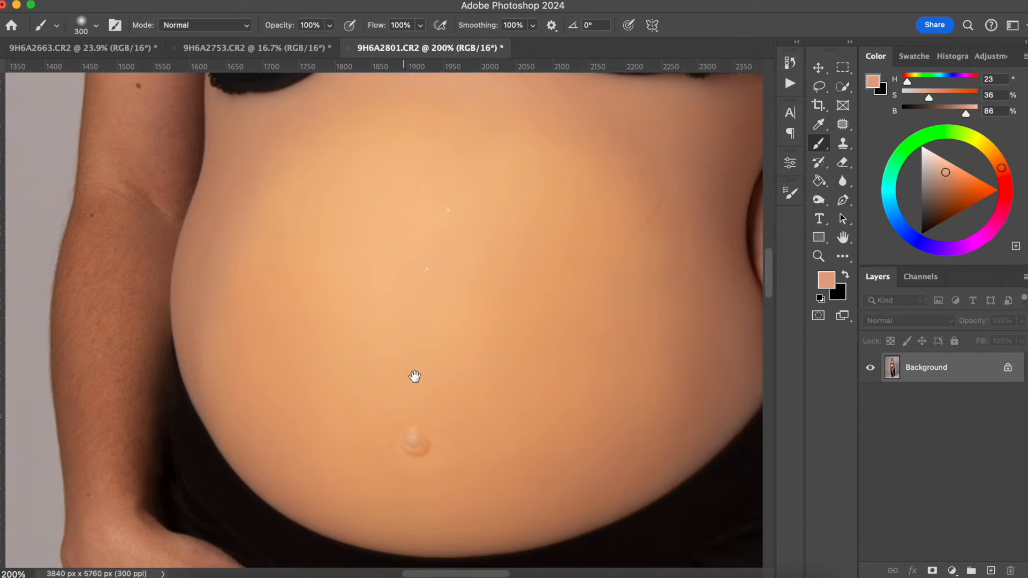
scroll(398, 318, up, 3)
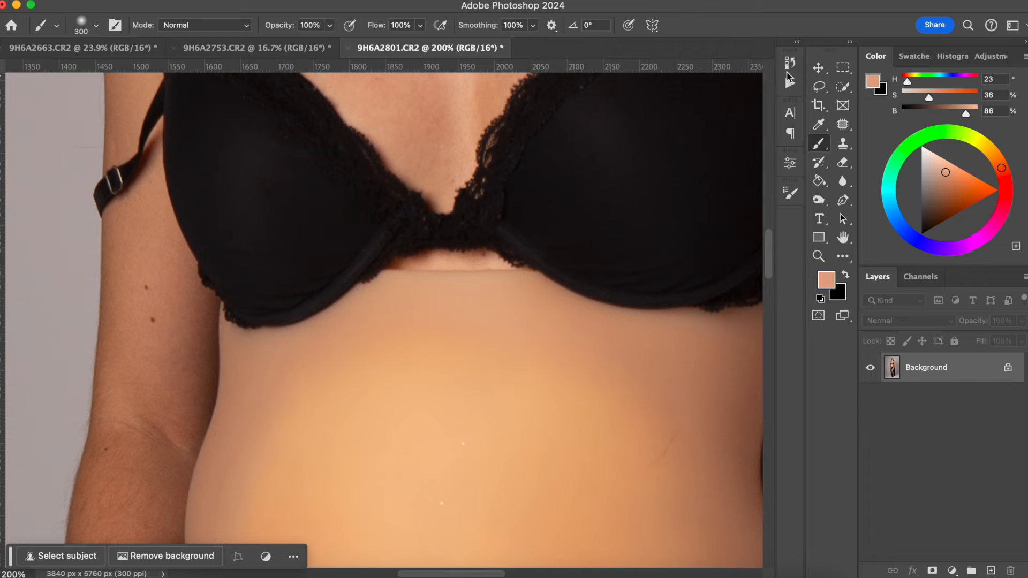
click(818, 68)
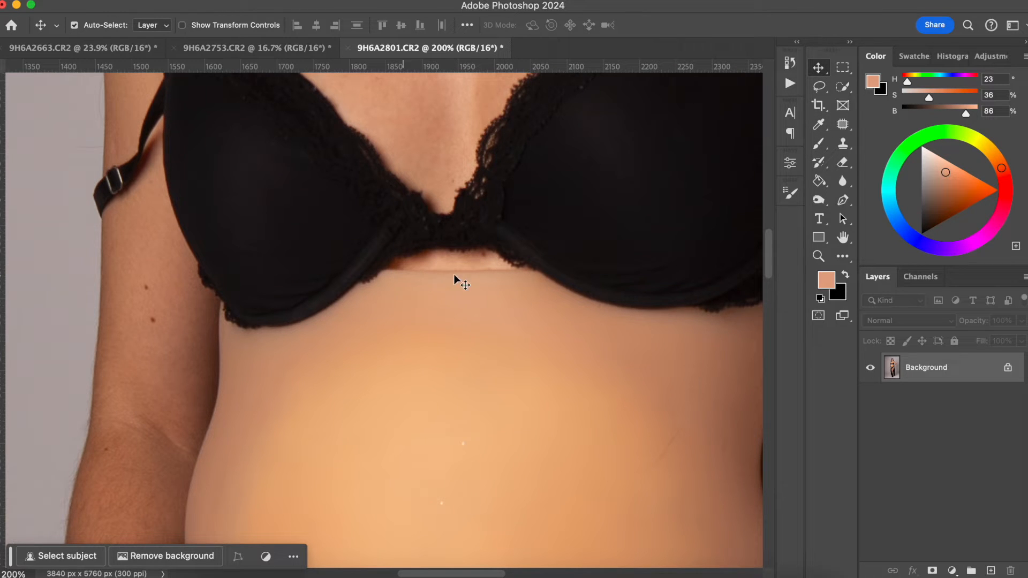
scroll(498, 306, down, 3)
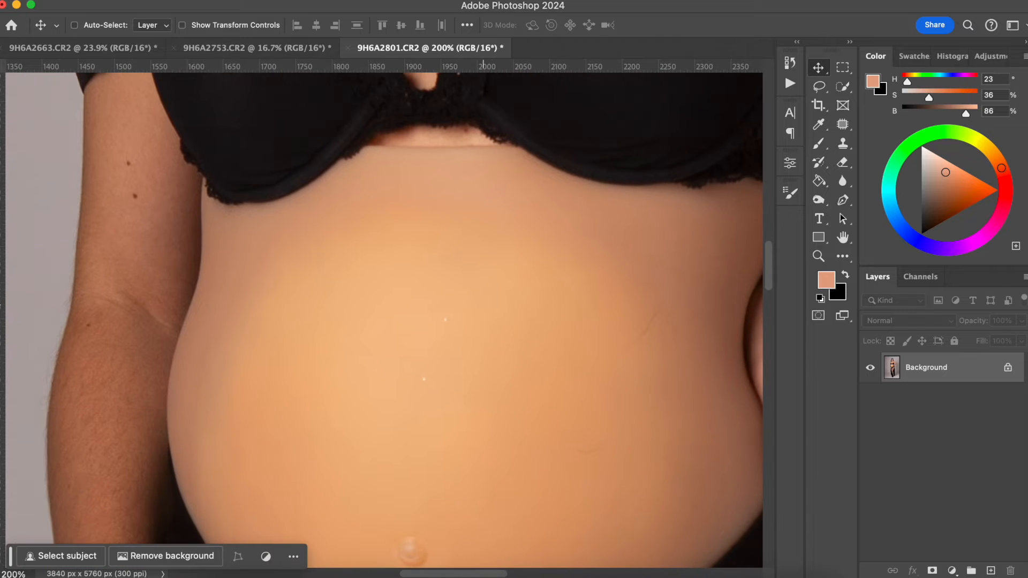
key(ctrl+minus)
key(ctrl+minus)
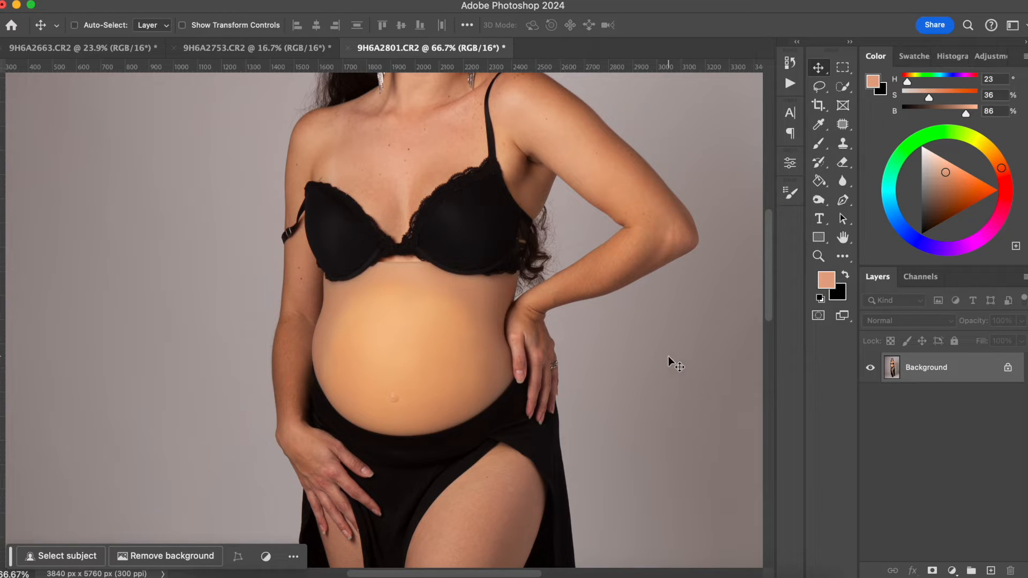
key(ctrl+0)
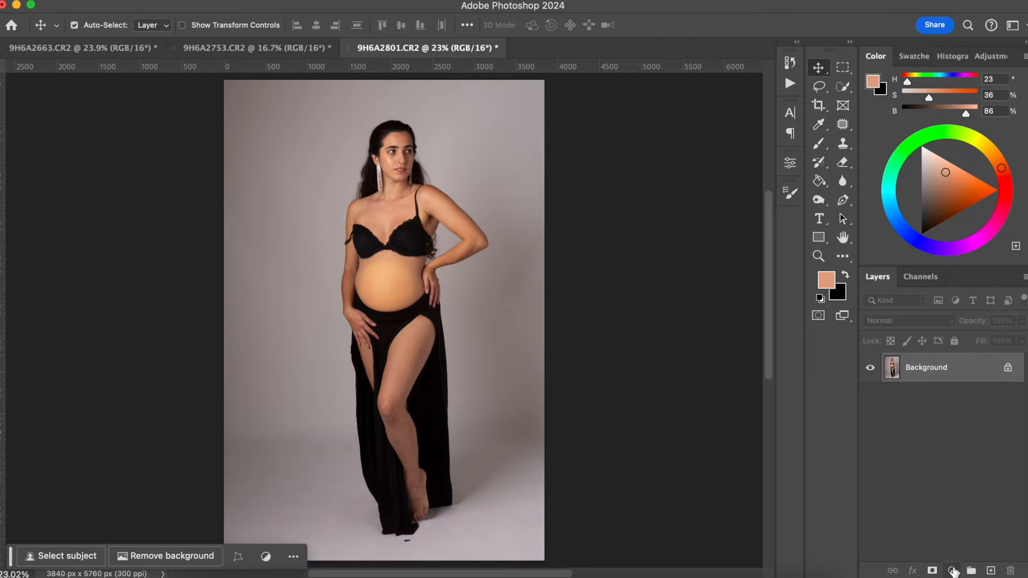
Step: Add a Hue/Saturation adjustment layer and sample the belly to target the Reds range
click(952, 570)
click(955, 422)
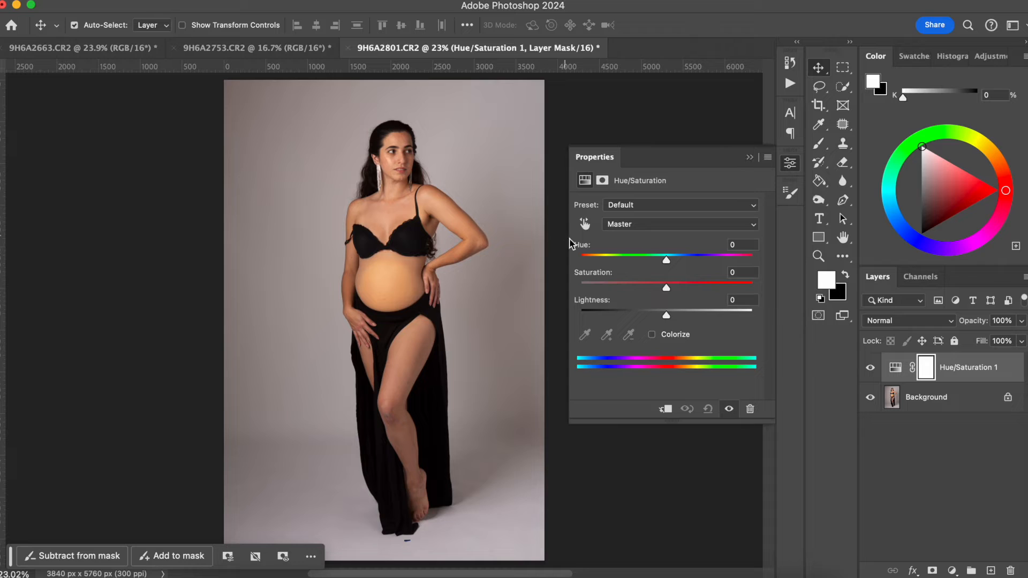
click(584, 224)
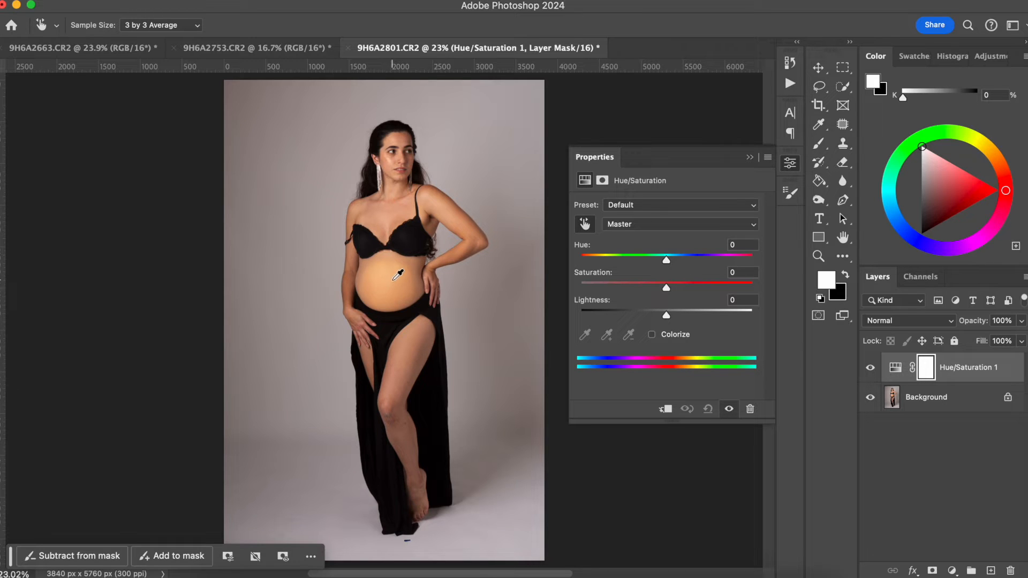
click(392, 285)
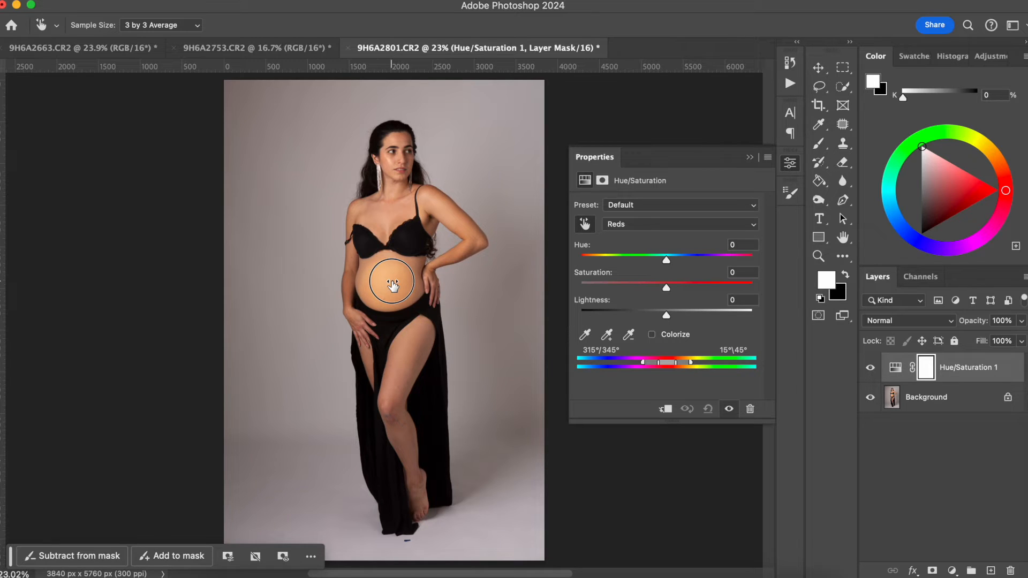
Step: Boost Reds saturation to +97, keep the Reds range and narrow it to about 355°/1°
drag(393, 285, 540, 281)
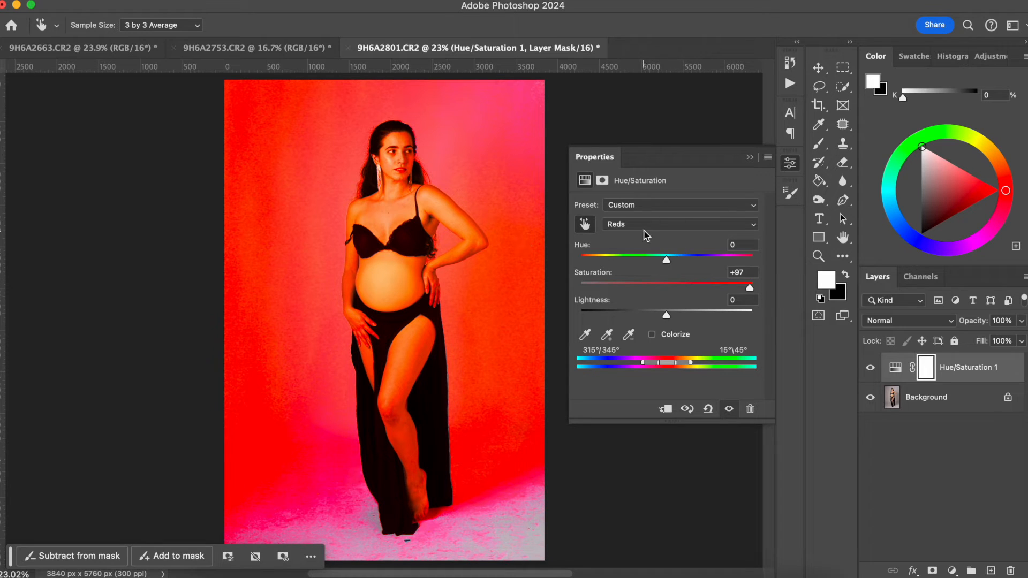
click(659, 226)
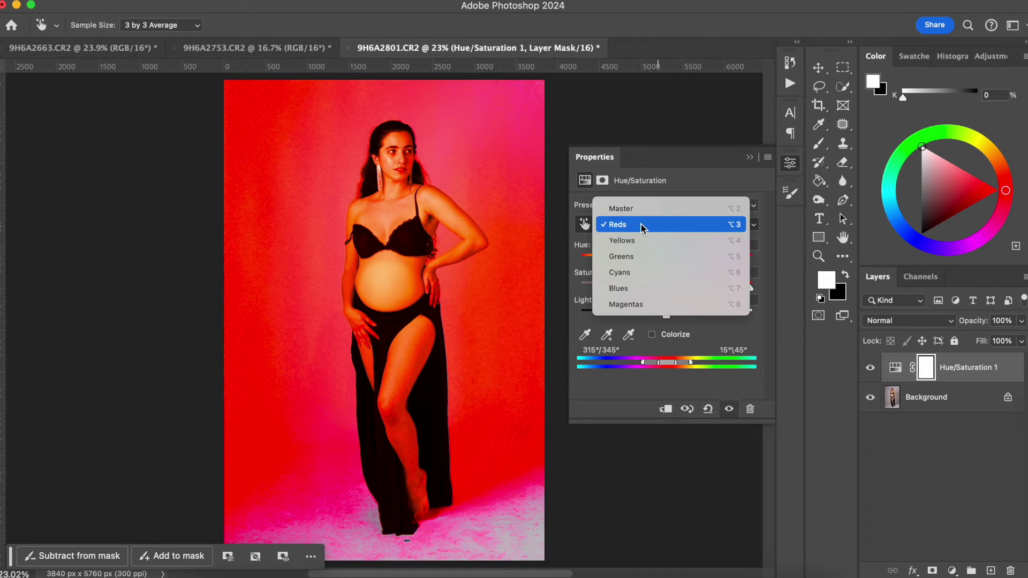
click(674, 226)
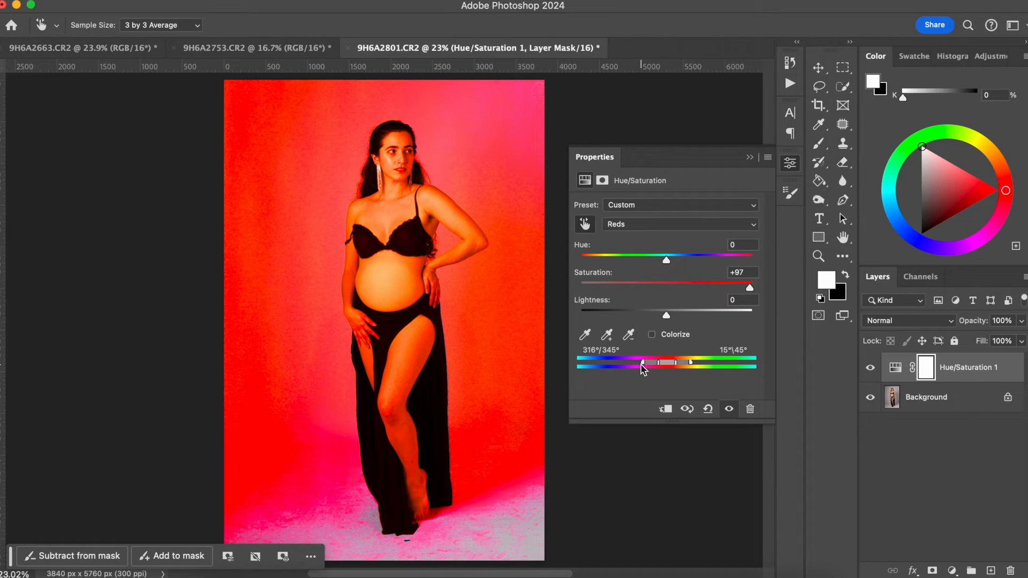
drag(644, 366, 663, 368)
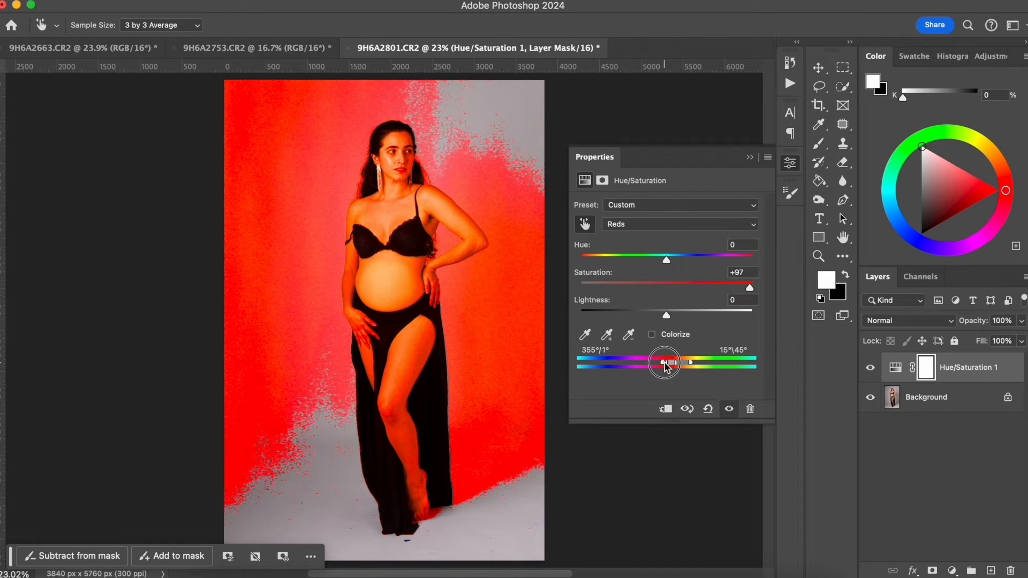
Step: Shift the range into the Yellows (26°–45°) and reset its saturation to 0
drag(662, 368, 680, 369)
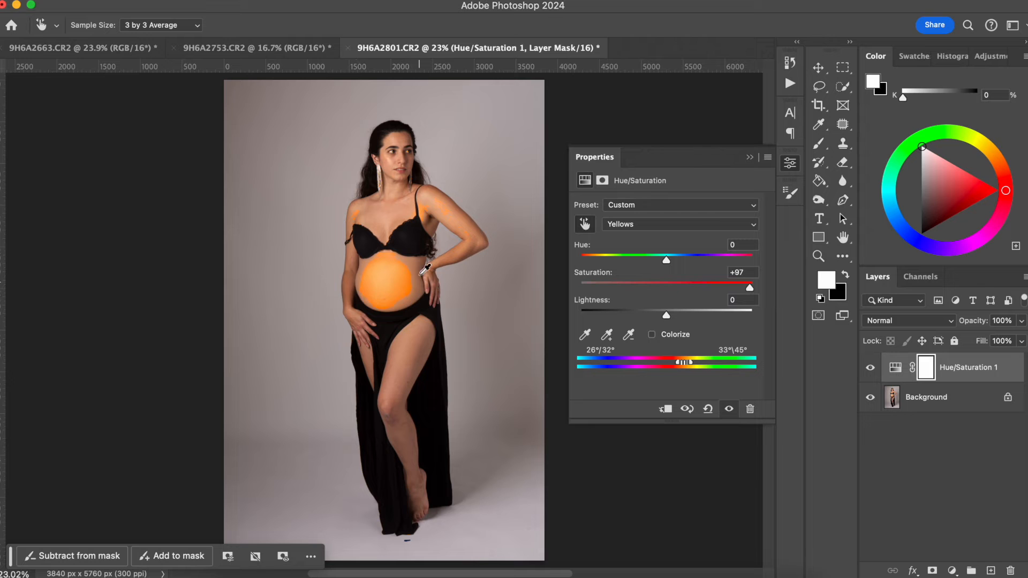
key(super+plus)
key(super+plus)
key(super+plus)
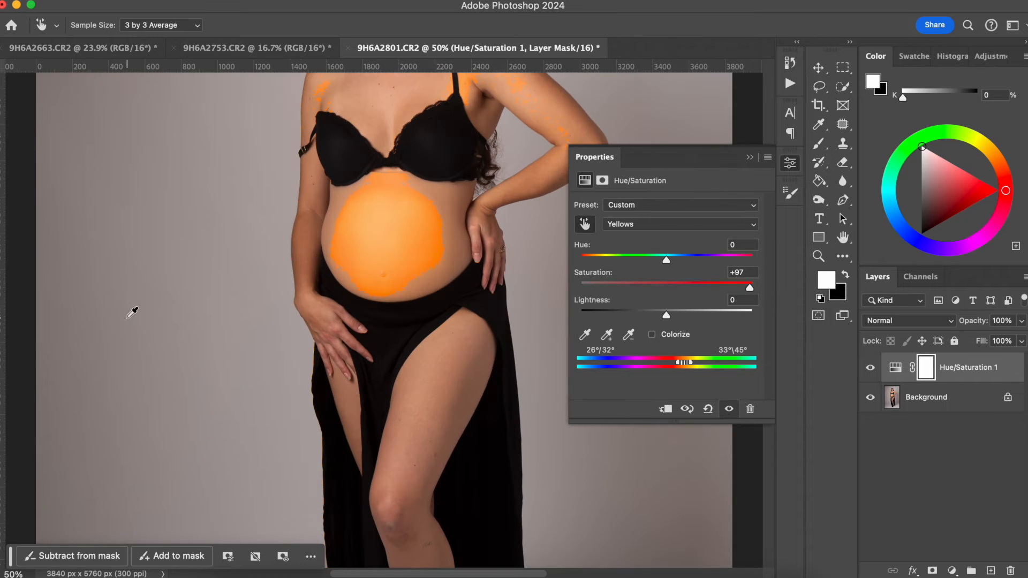
mouse_move(344, 200)
mouse_down()
mouse_move(375, 283)
mouse_move(367, 334)
mouse_up()
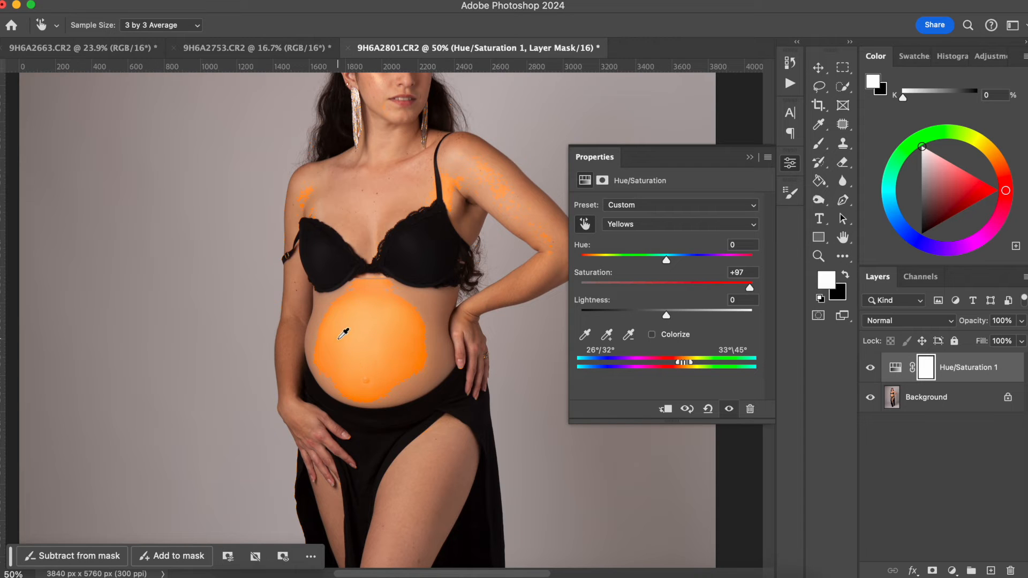
click(596, 274)
text(0)
key(Return)
key(ctrl+0)
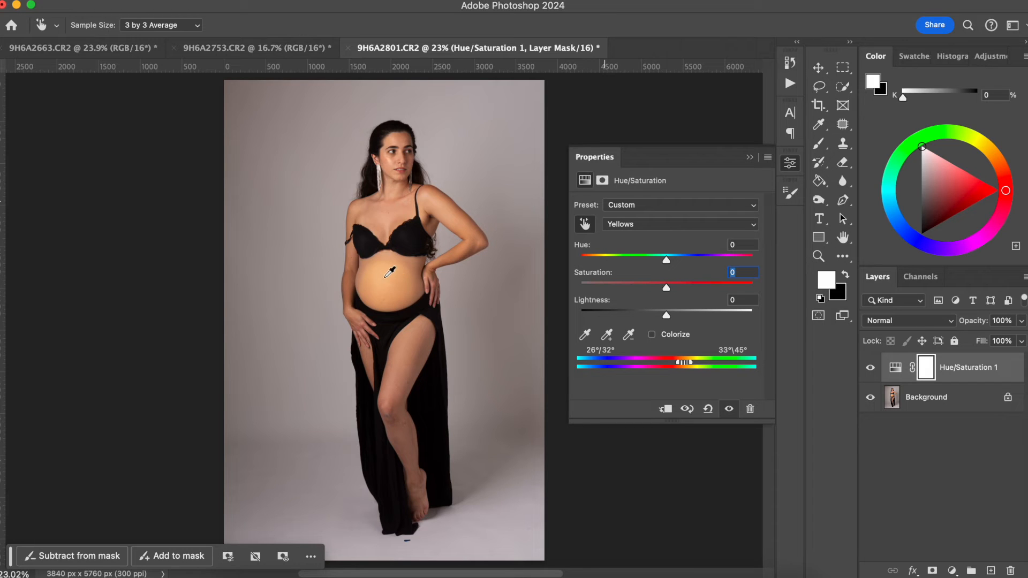
click(668, 264)
Step: Set Yellows hue to -7 and saturation to -18, then hide the layer to compare
drag(668, 262, 660, 262)
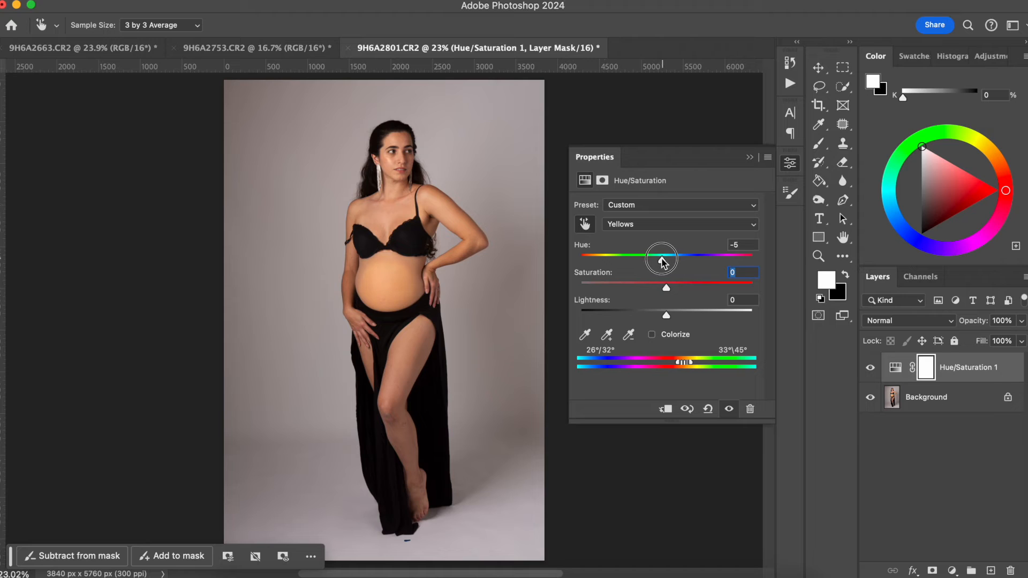
drag(659, 263, 633, 269)
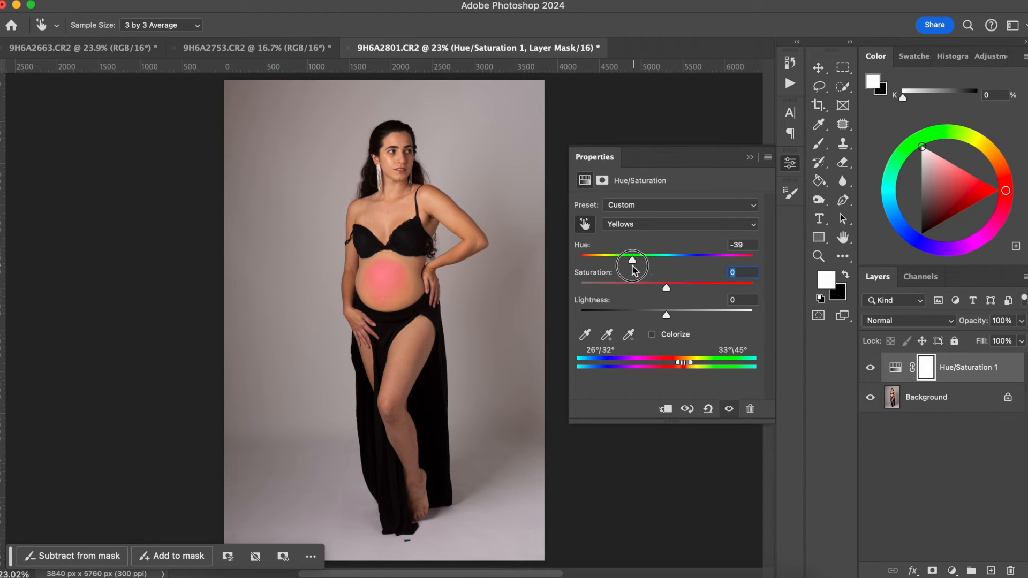
click(583, 247)
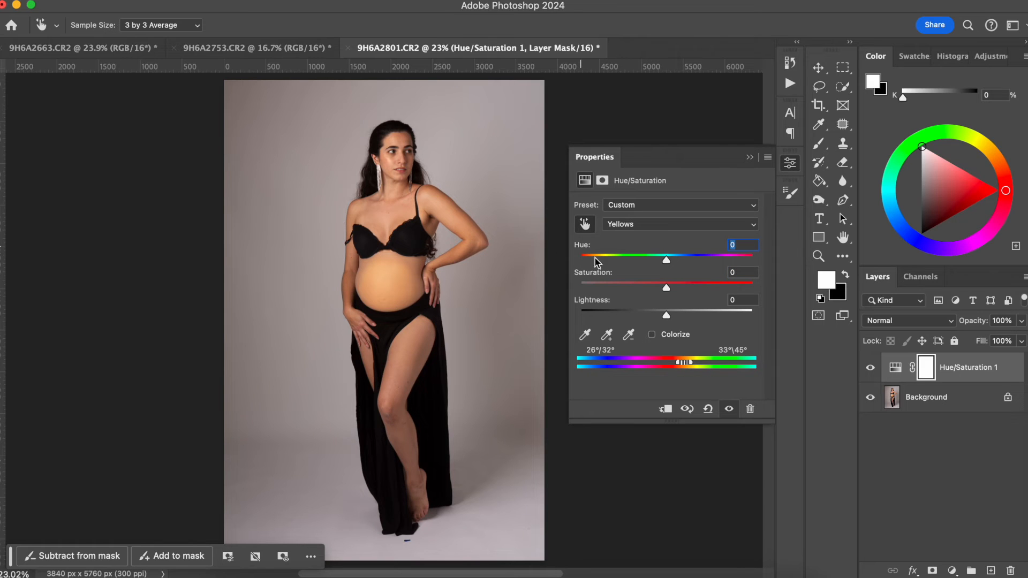
drag(665, 263, 660, 265)
drag(660, 266, 661, 266)
drag(666, 291, 651, 291)
click(872, 368)
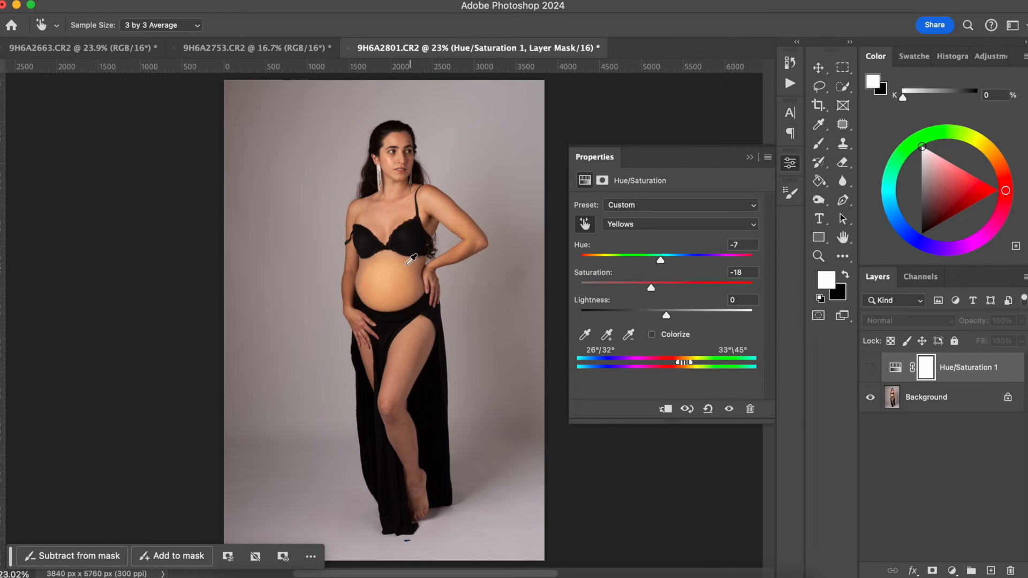
Step: Show the correction again, target the adjustment instead of its mask and select the Hue/Saturation 1 layer
click(871, 368)
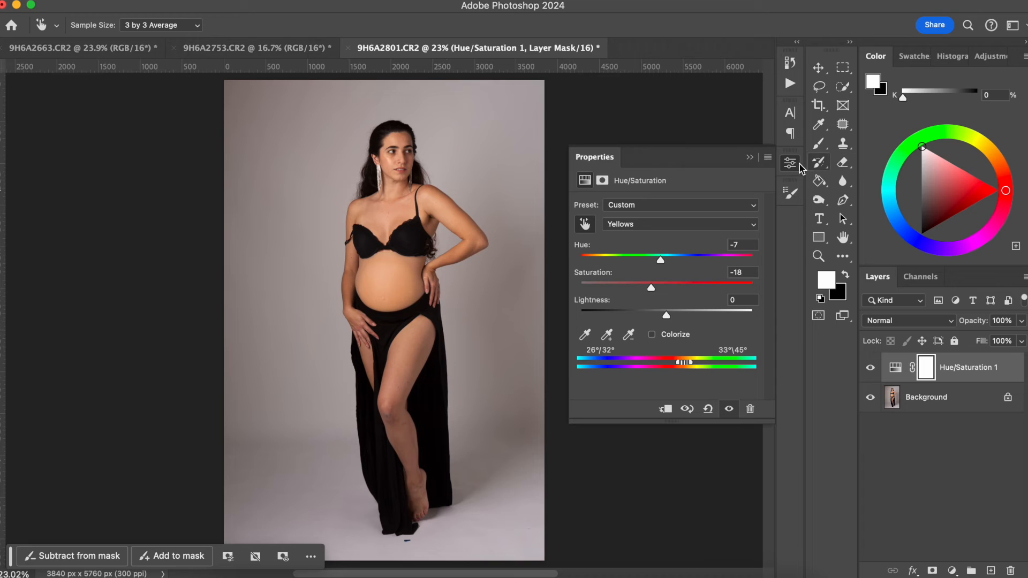
key(ctrl+2)
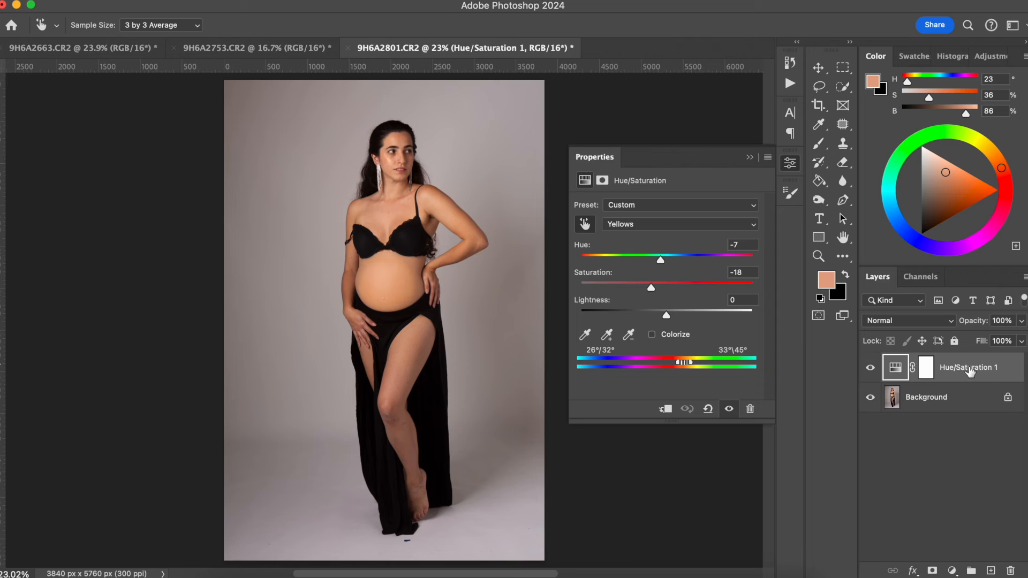
click(970, 367)
Step: Drag the Hue/Saturation 1 layer into the 9H6A2753 photo, compare it, then drag it into 9H6A2663
drag(970, 367, 298, 40)
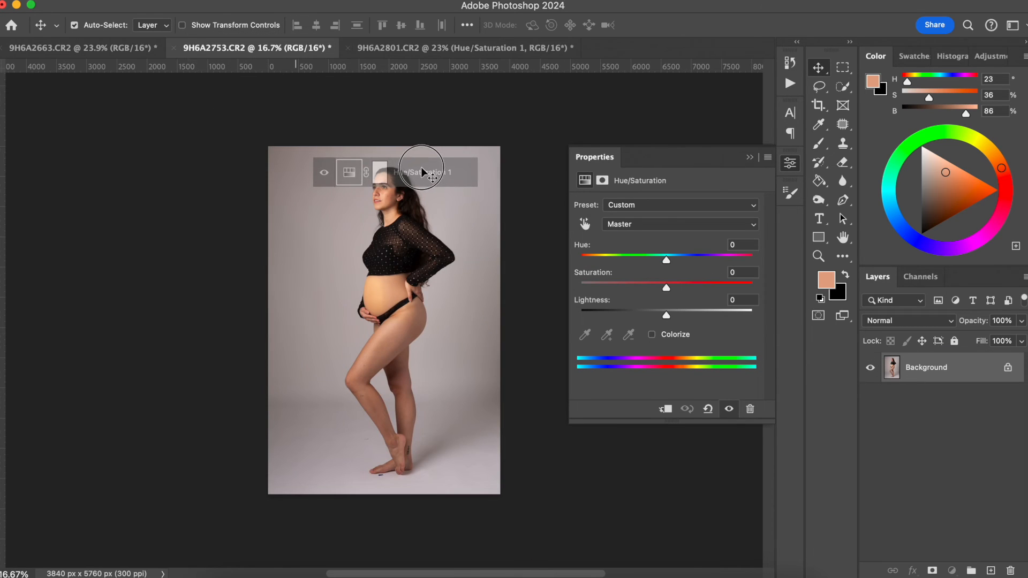
drag(297, 38, 421, 167)
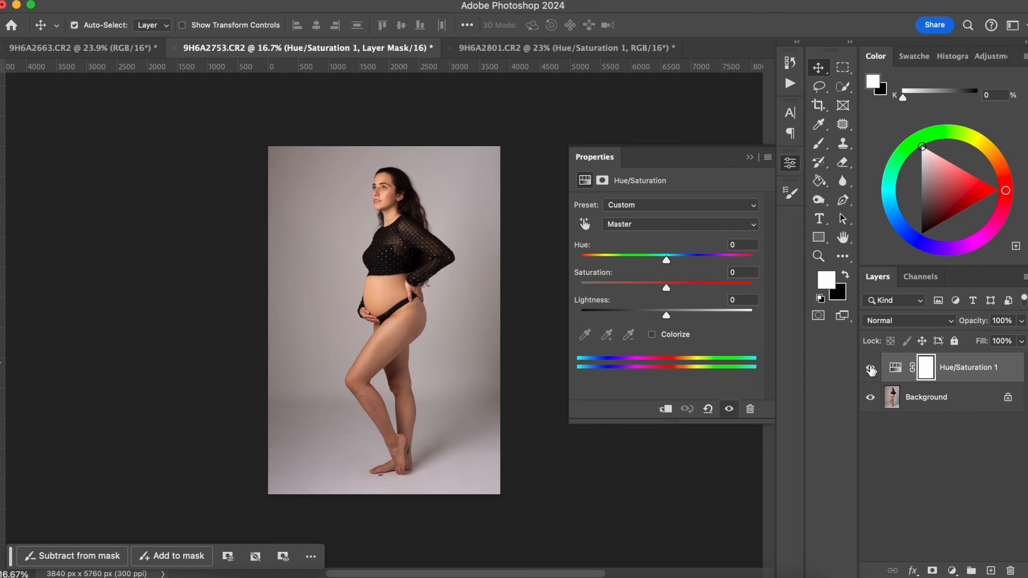
click(871, 369)
click(873, 369)
click(974, 369)
mouse_move(973, 372)
mouse_down()
mouse_move(344, 184)
mouse_move(444, 196)
mouse_up()
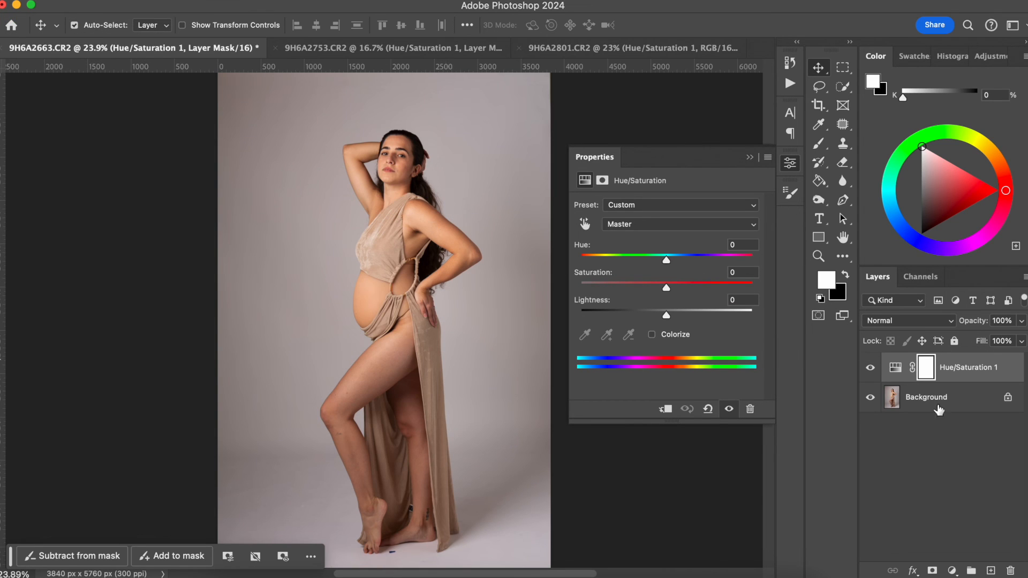
Step: Toggle the copied correction on and off on the 9H6A2663 photo and close the Properties panel
click(870, 370)
click(872, 369)
click(871, 369)
click(869, 367)
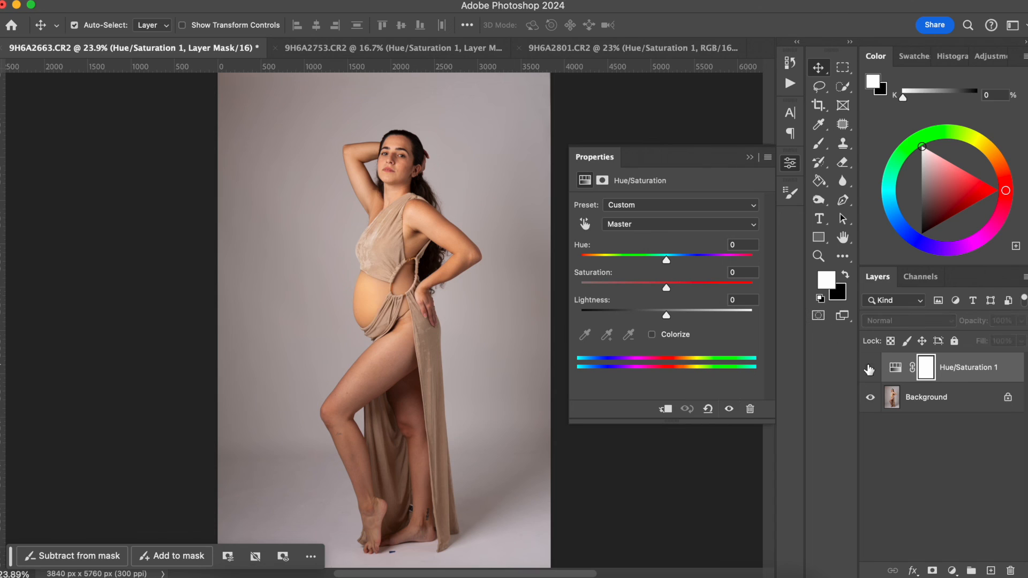
click(873, 372)
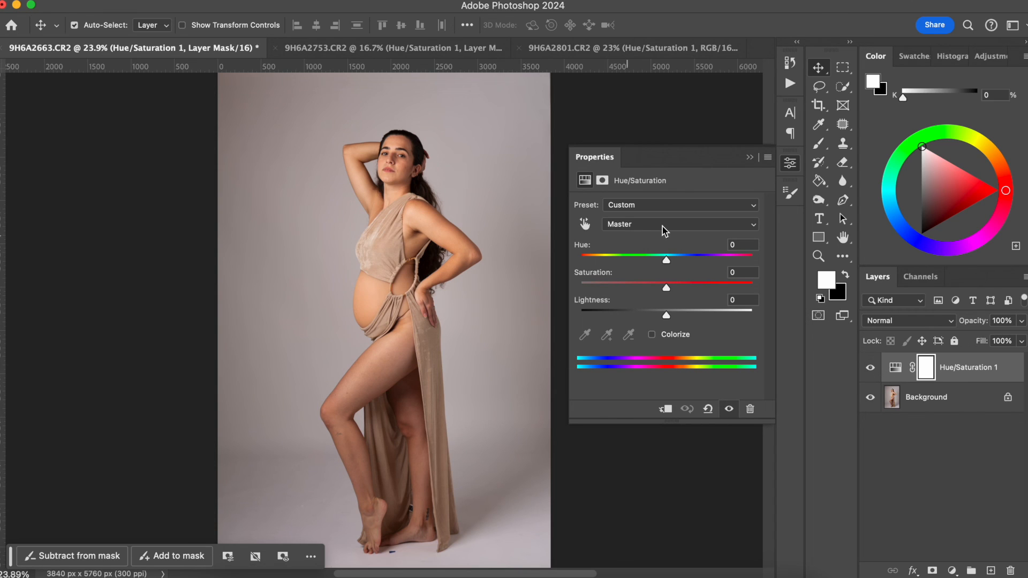
click(792, 162)
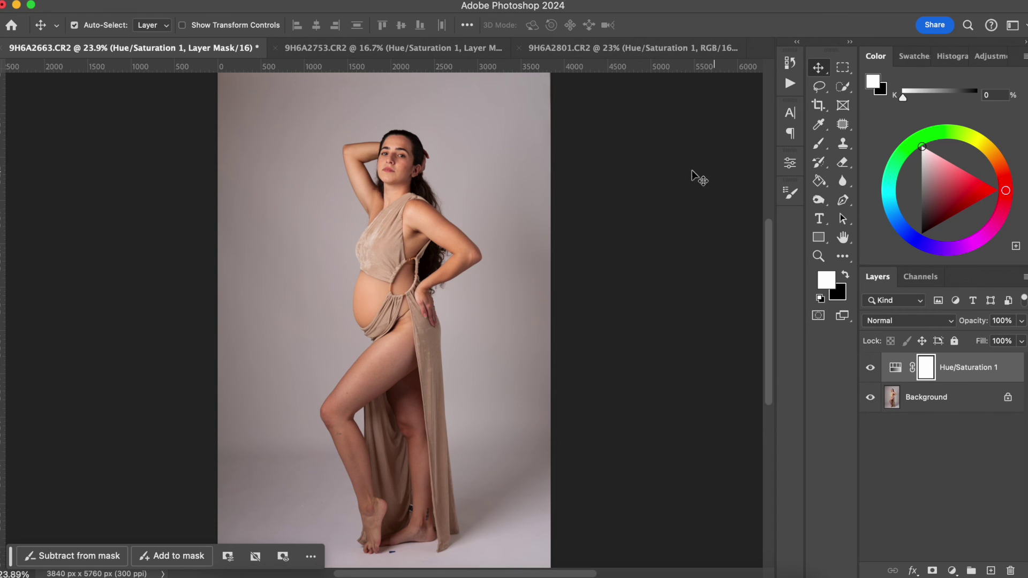
click(870, 370)
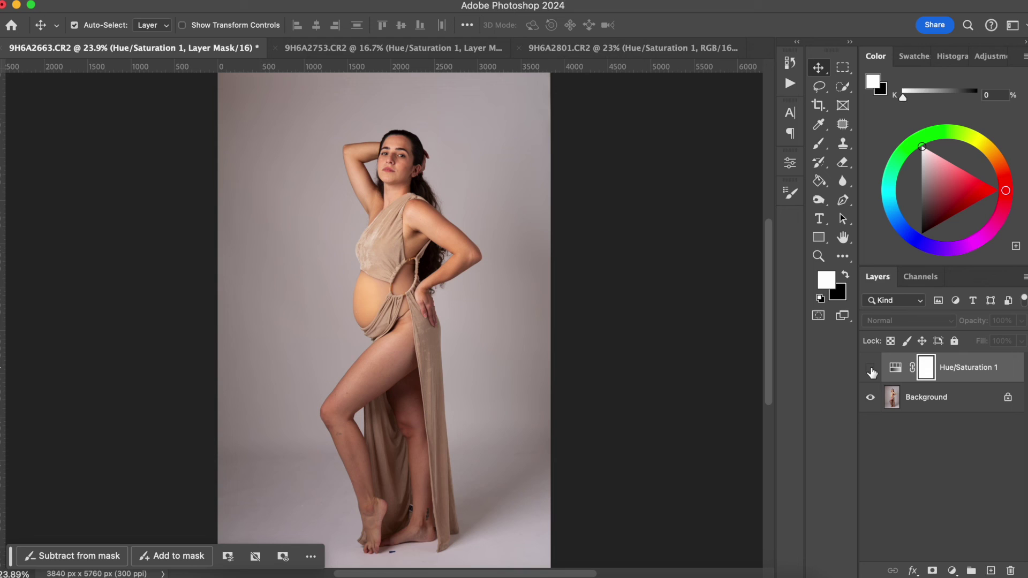
Step: Toggle the correction off and on in the 9H6A2753 photo, then in the 9H6A2801 photo
click(446, 50)
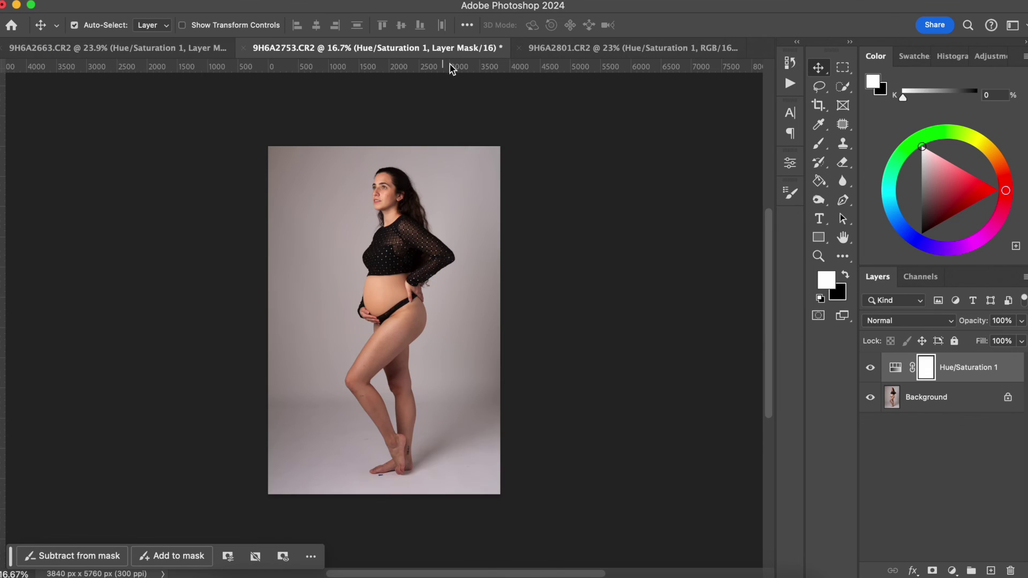
click(872, 369)
click(873, 369)
click(602, 50)
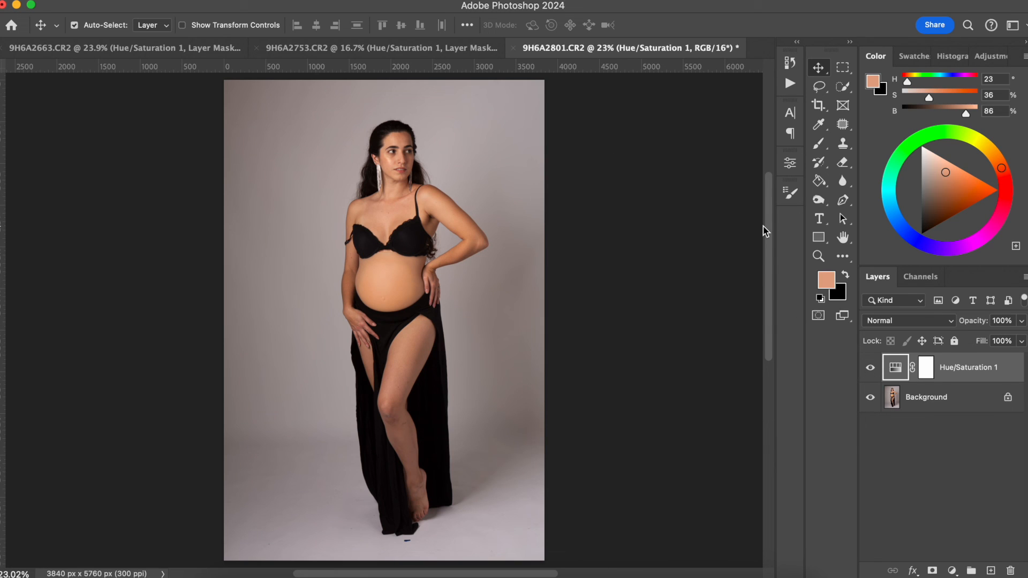
click(871, 368)
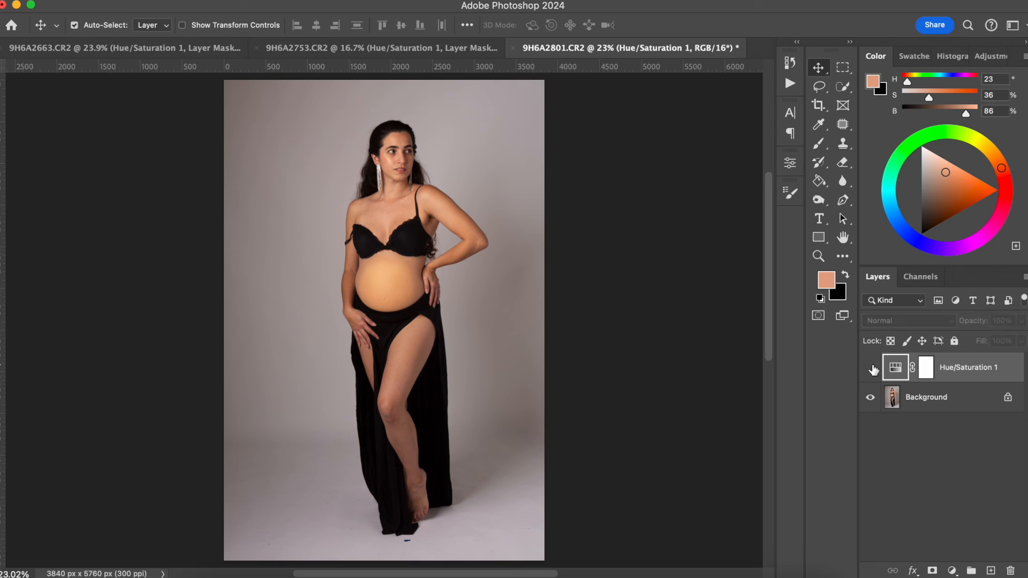
click(871, 369)
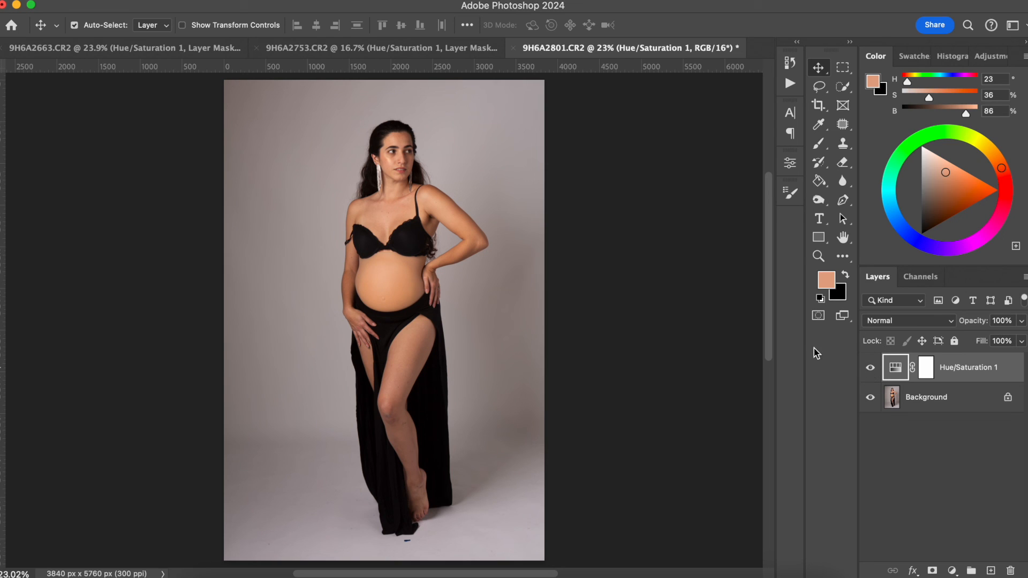